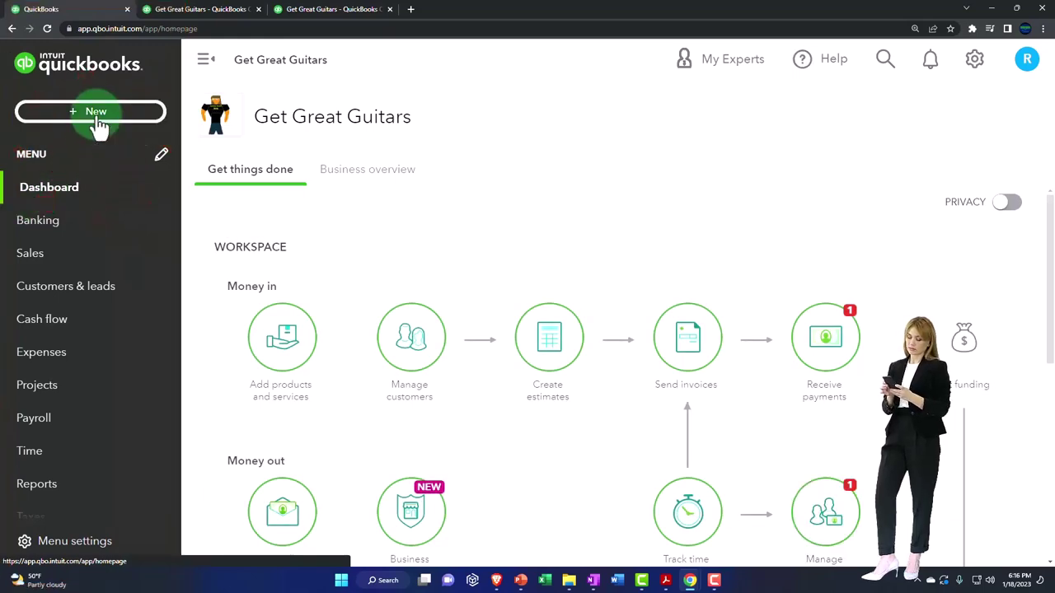
Open the + New create menu and go to Weekly timesheet under Employees
left_click(97, 122)
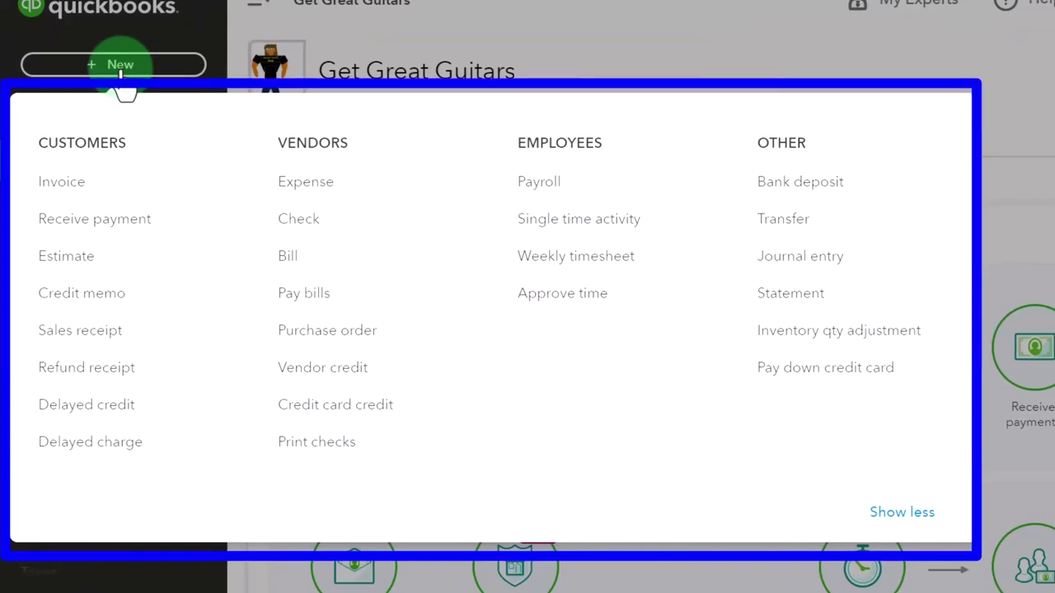
left_click(643, 262)
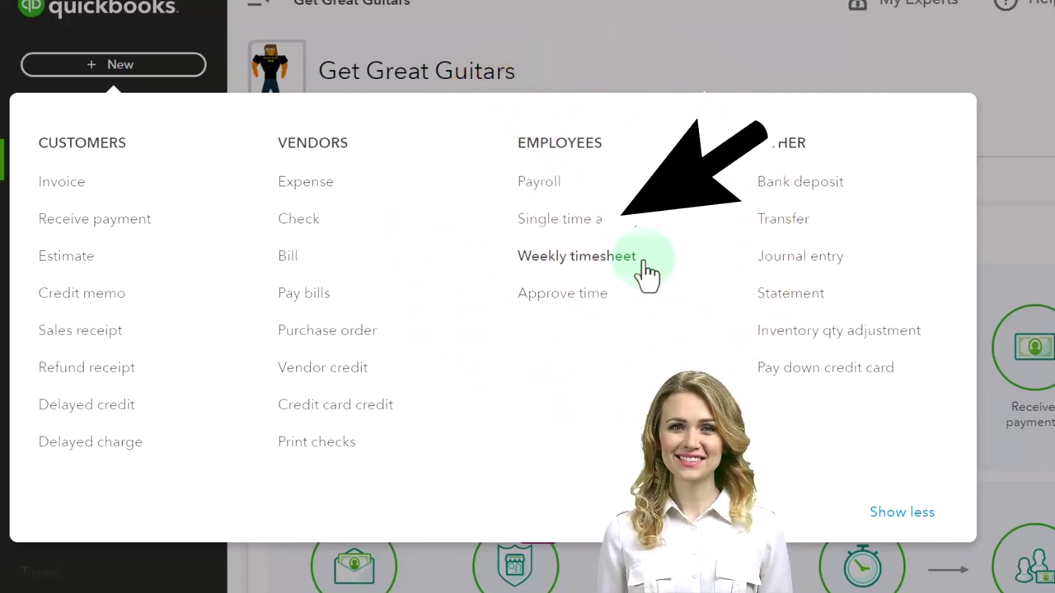
Start a new weekly timesheet and set its week to 1/22/2023 to 1/28/2023
left_click(647, 271)
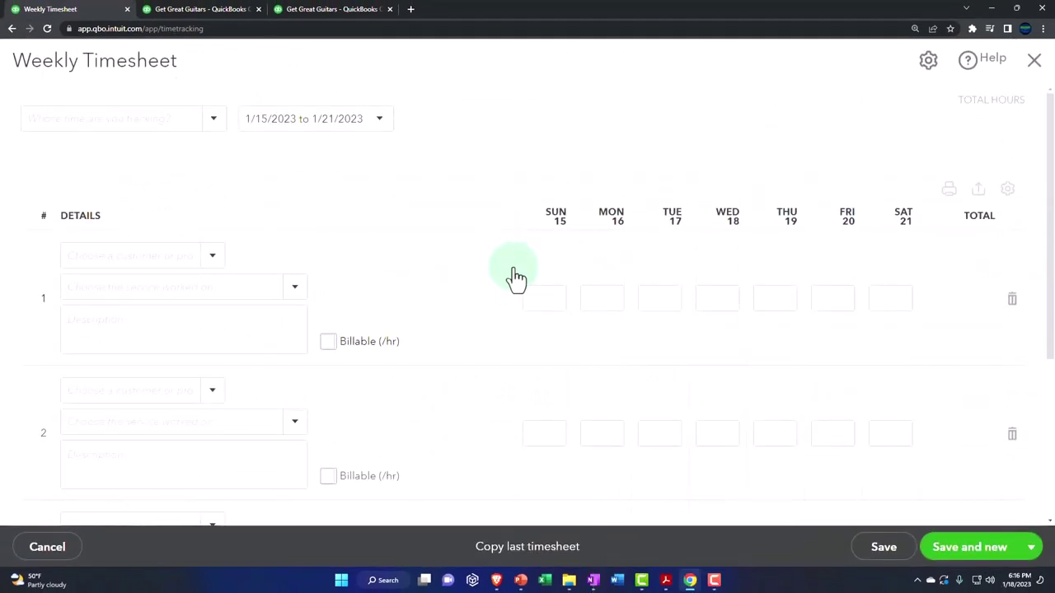
left_click(383, 121)
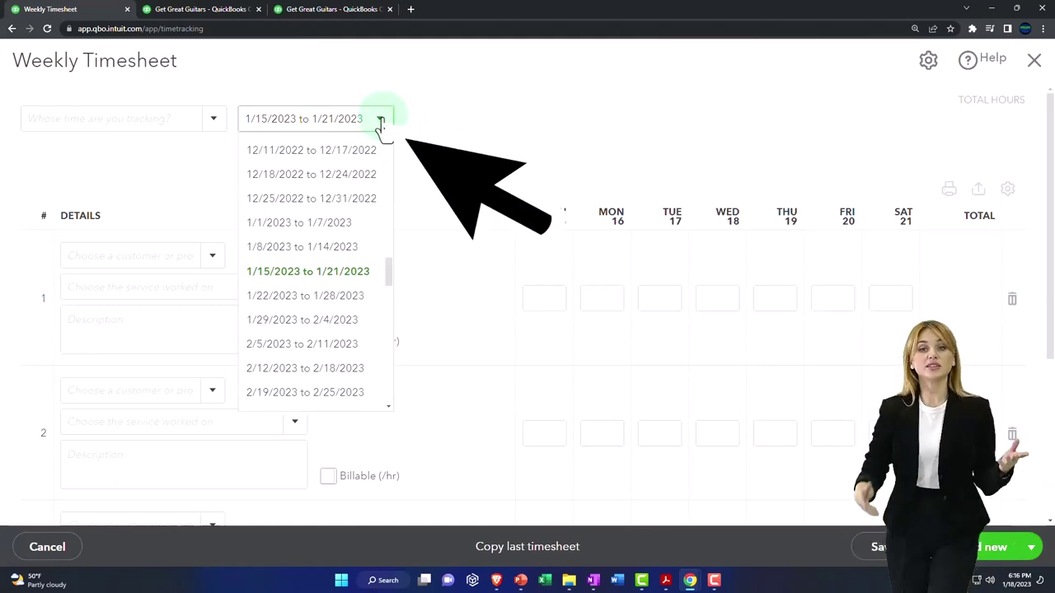
left_click(381, 121)
key("Down")
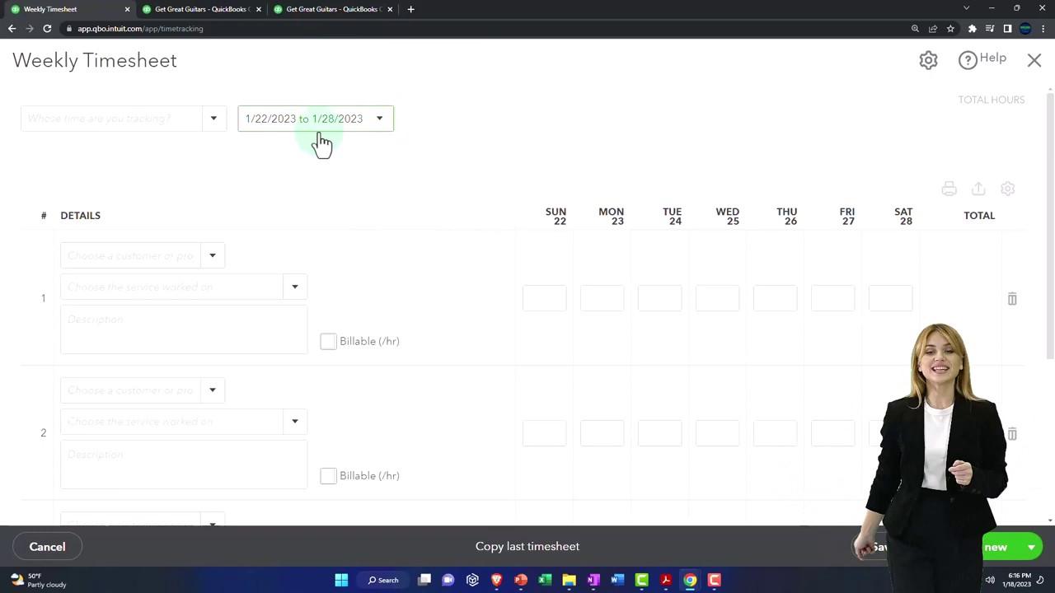
left_click(380, 125)
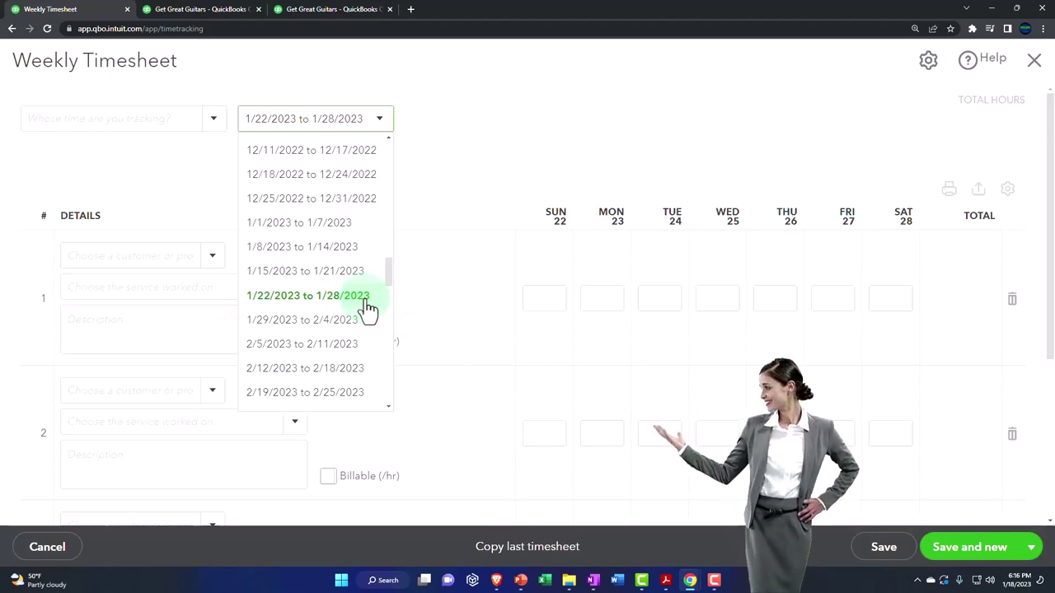
left_click(508, 165)
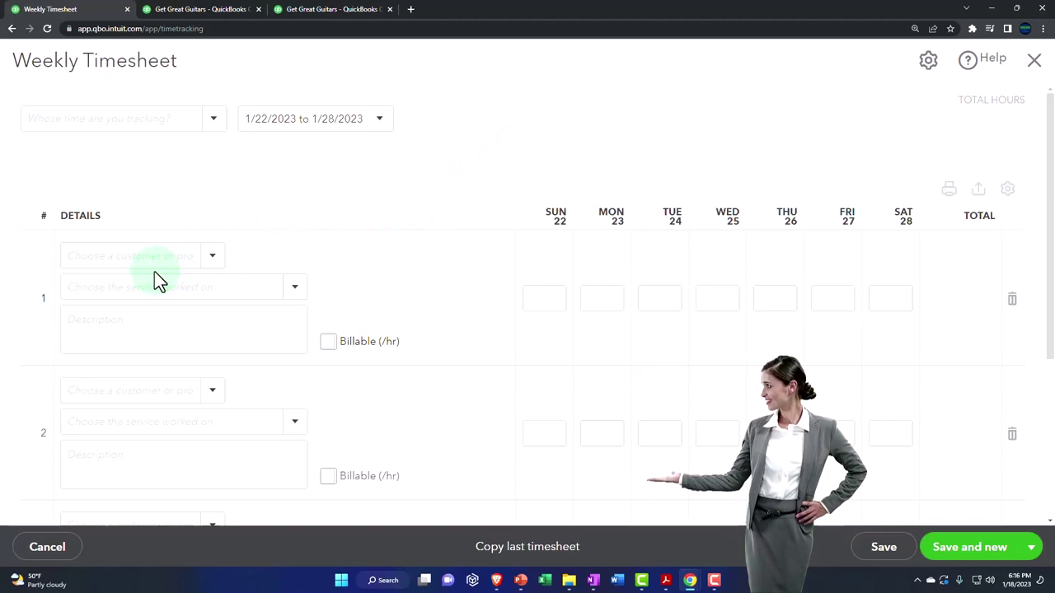
Set row 1's customer/project to Jones Guitars:3005
left_click(213, 260)
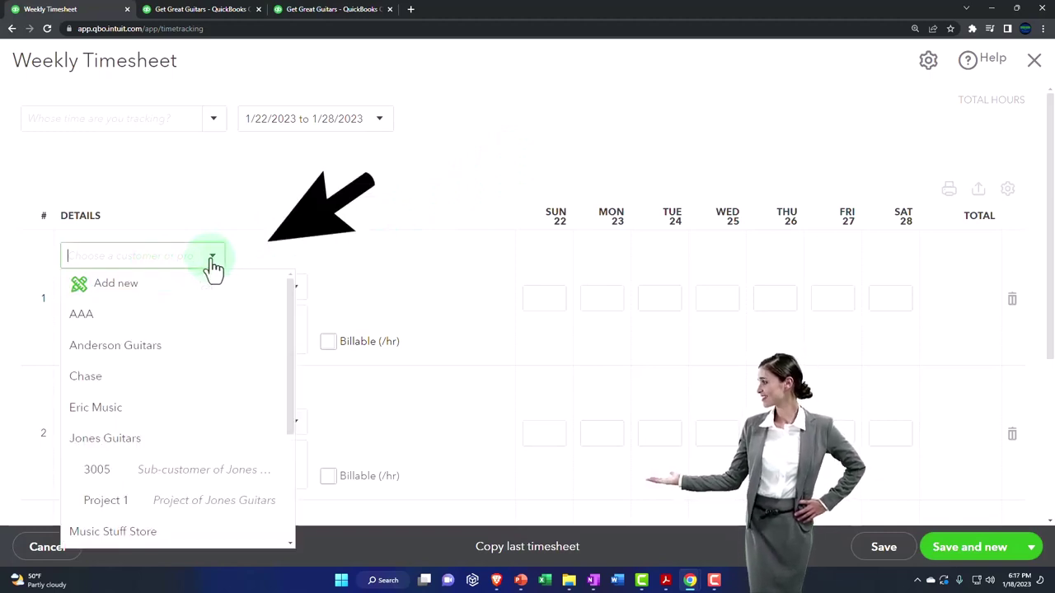
left_click(213, 261)
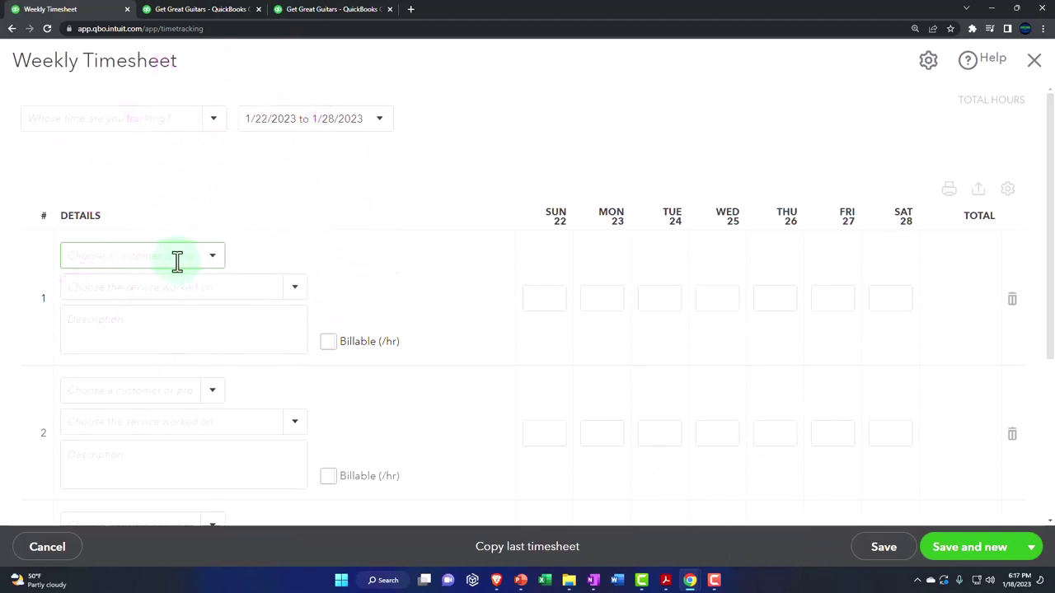
type("Jones Guitars:30050")
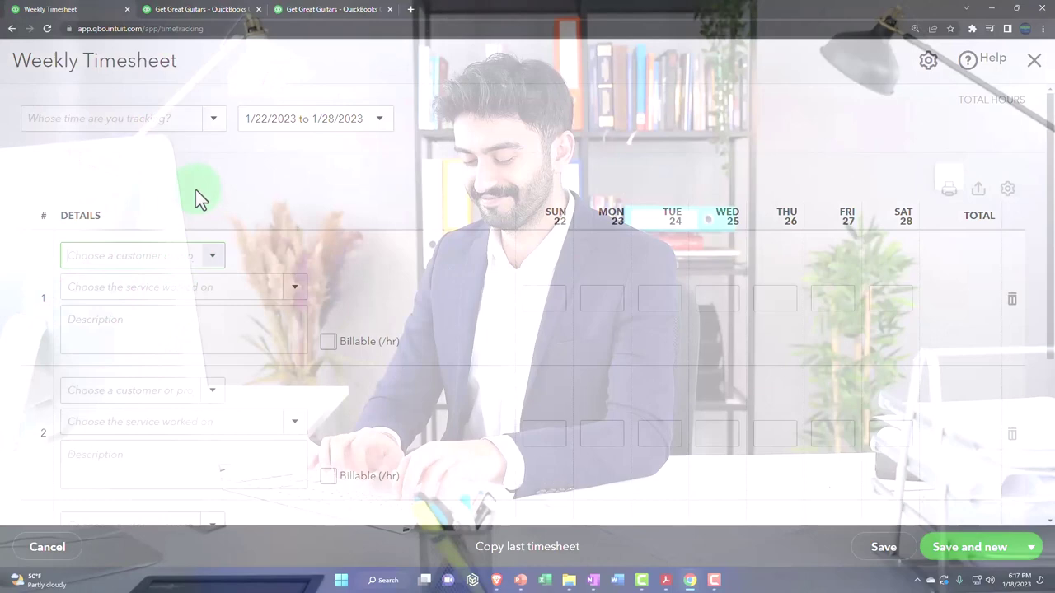
type("0")
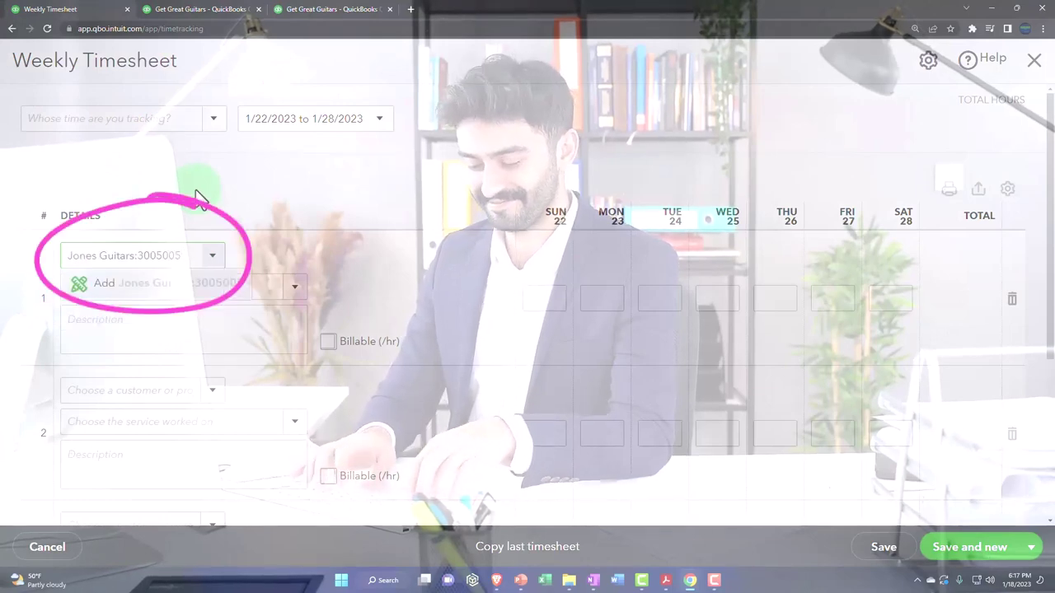
key("BackSpace")
key("BackSpace")
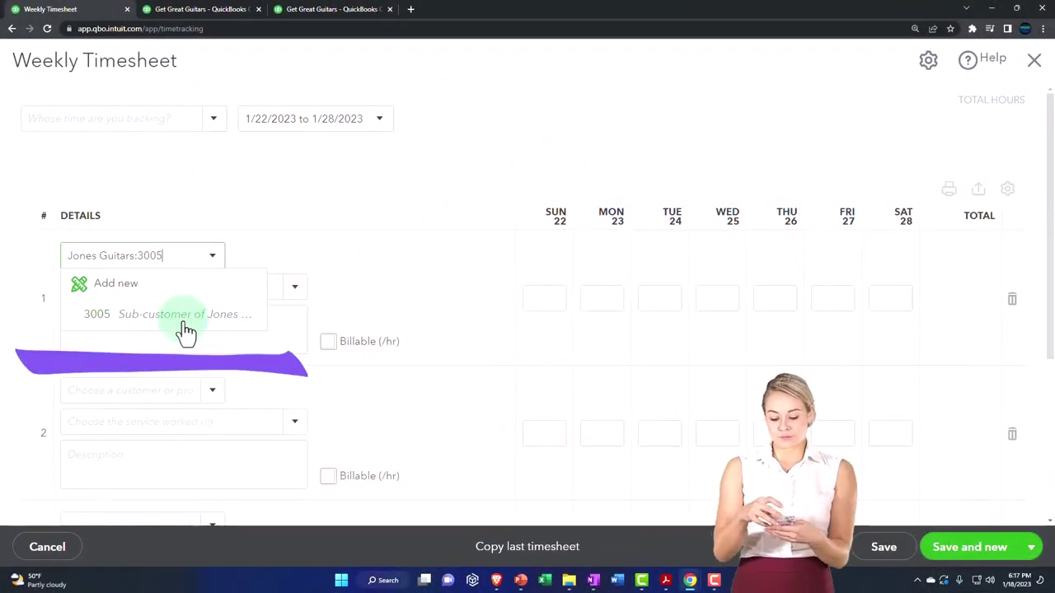
key("Tab")
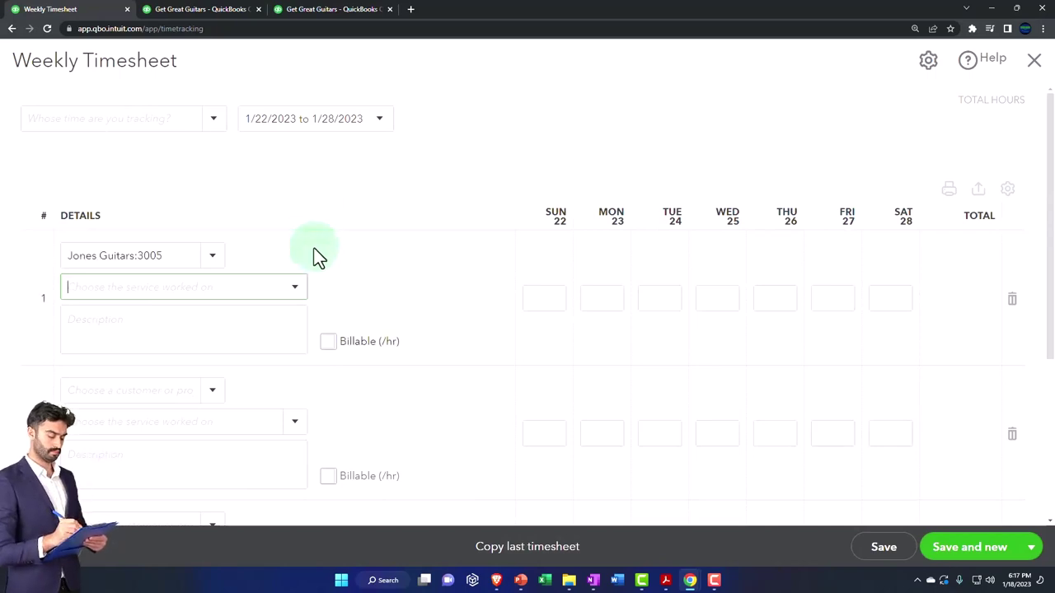
left_click(295, 287)
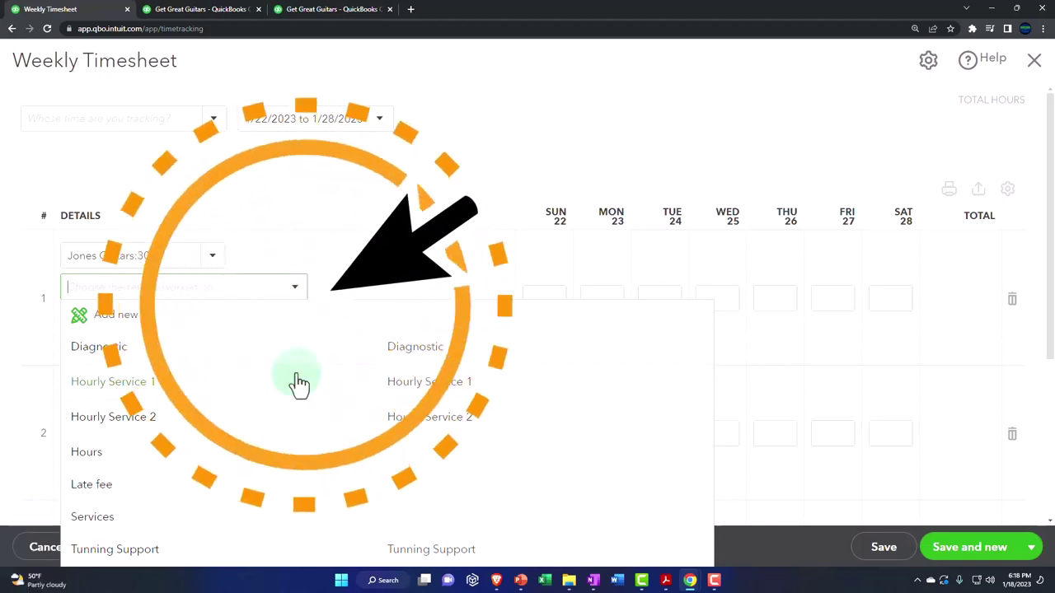
left_click(229, 145)
left_click(221, 128)
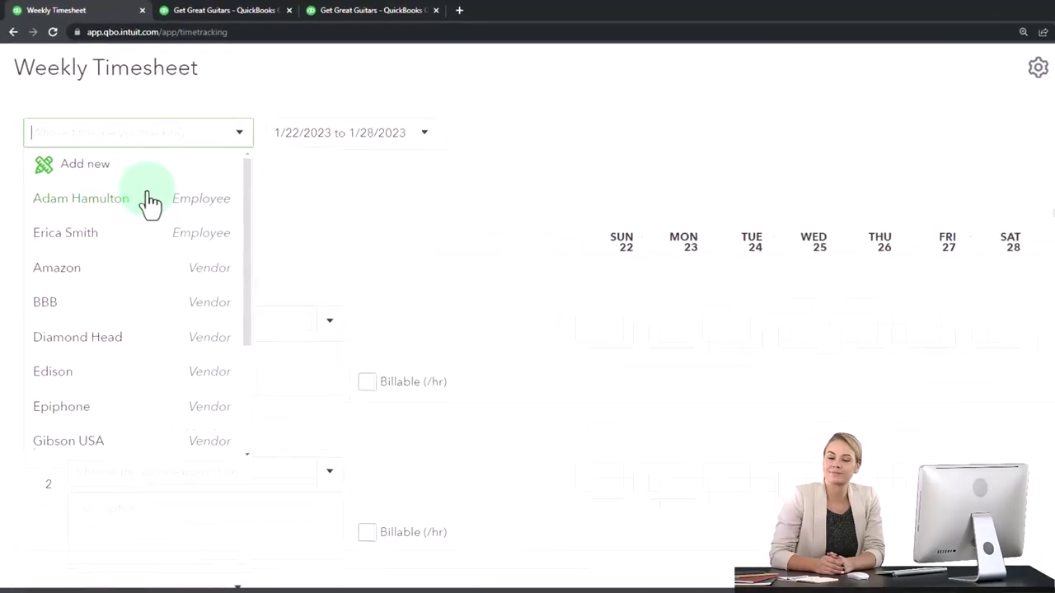
Select the first listed employee under 'Whose time are you tracking?' for this timesheet
left_click(178, 239)
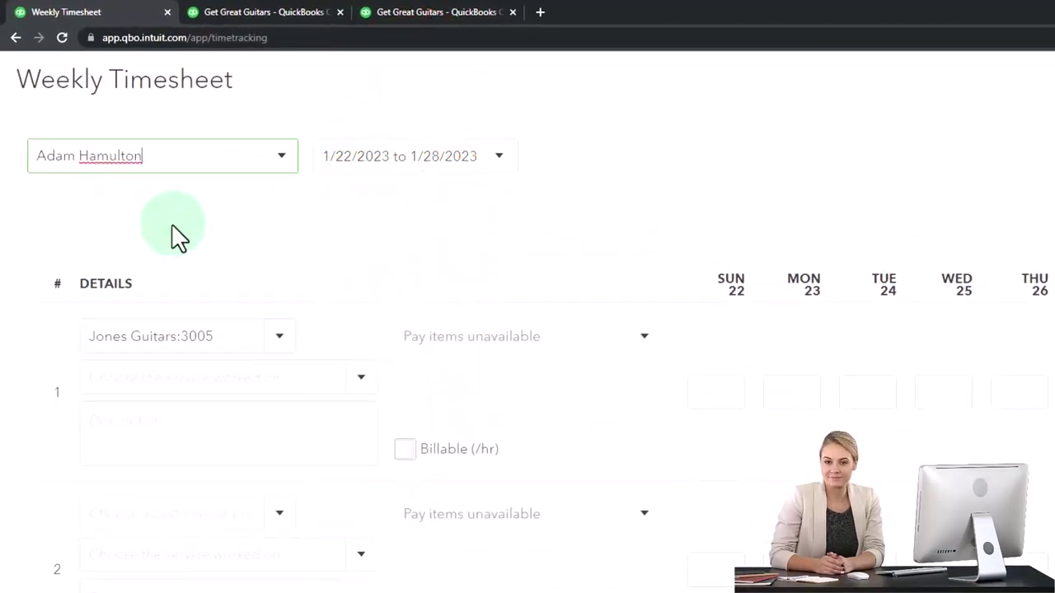
left_click(360, 379)
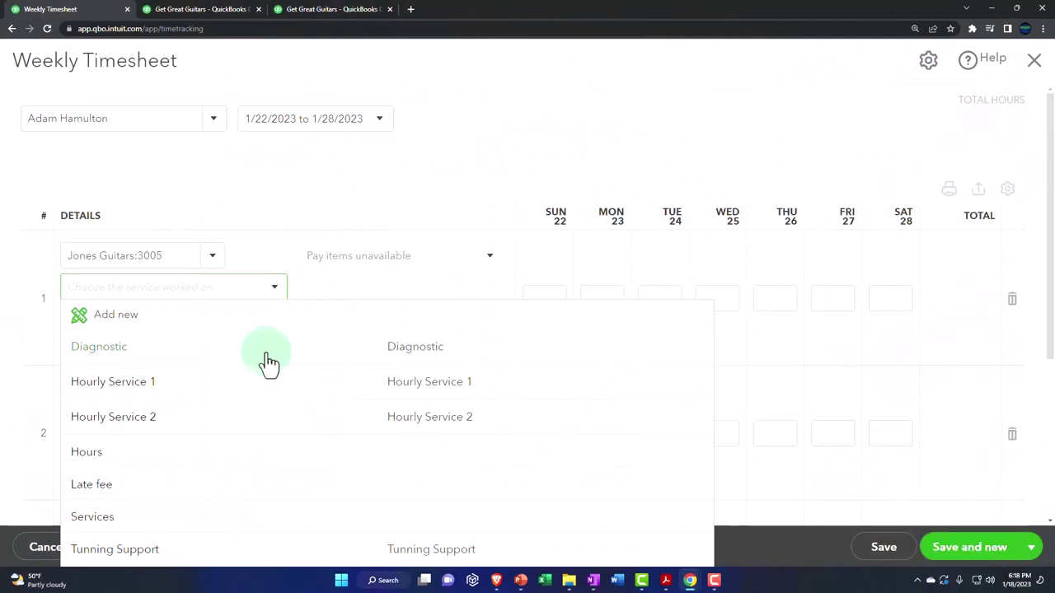
Create a new Service item named after the employee's time
left_click(204, 321)
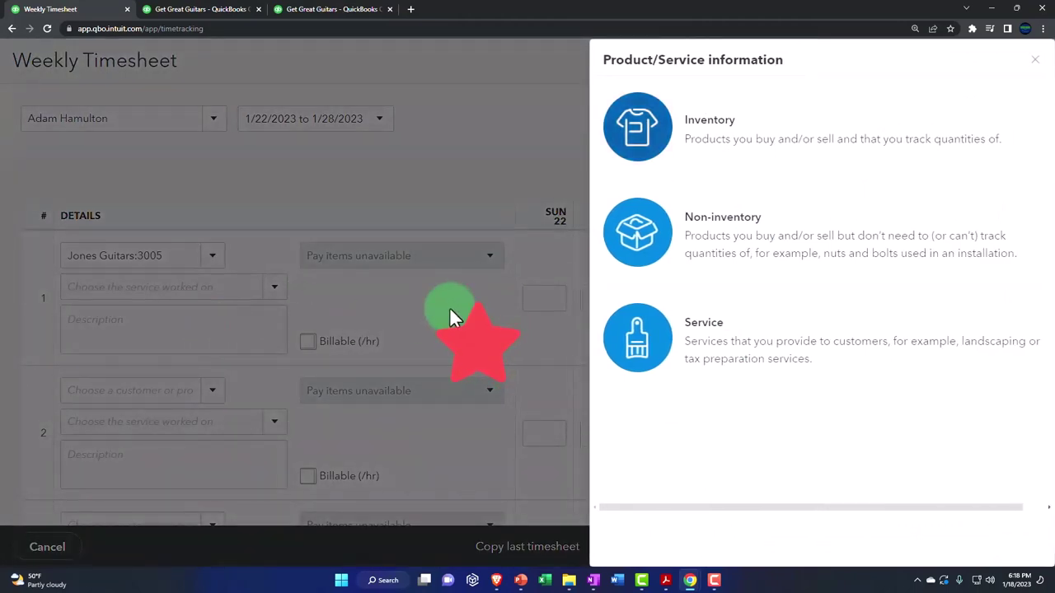
left_click(661, 356)
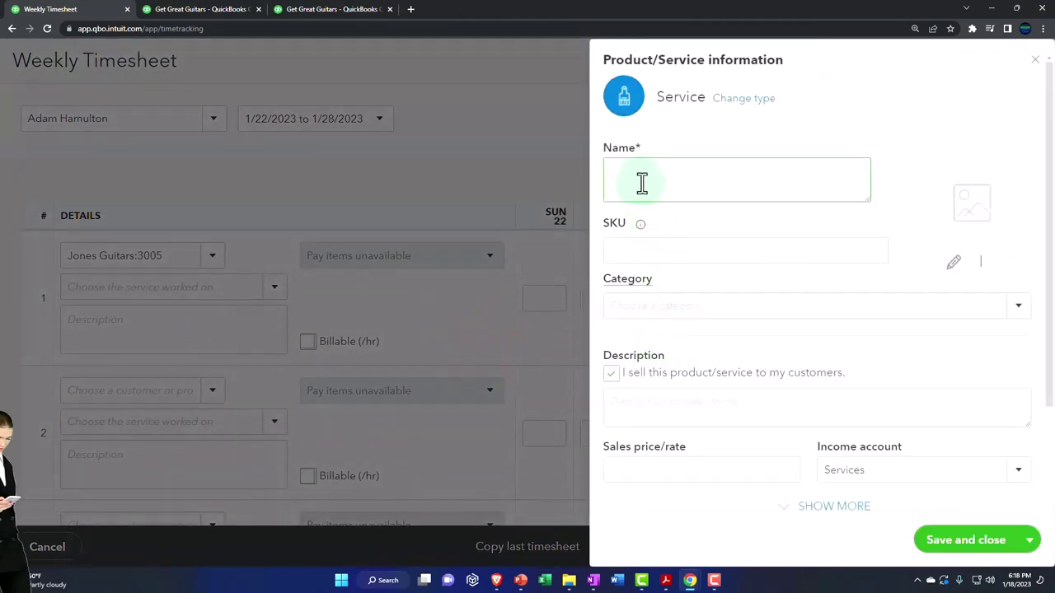
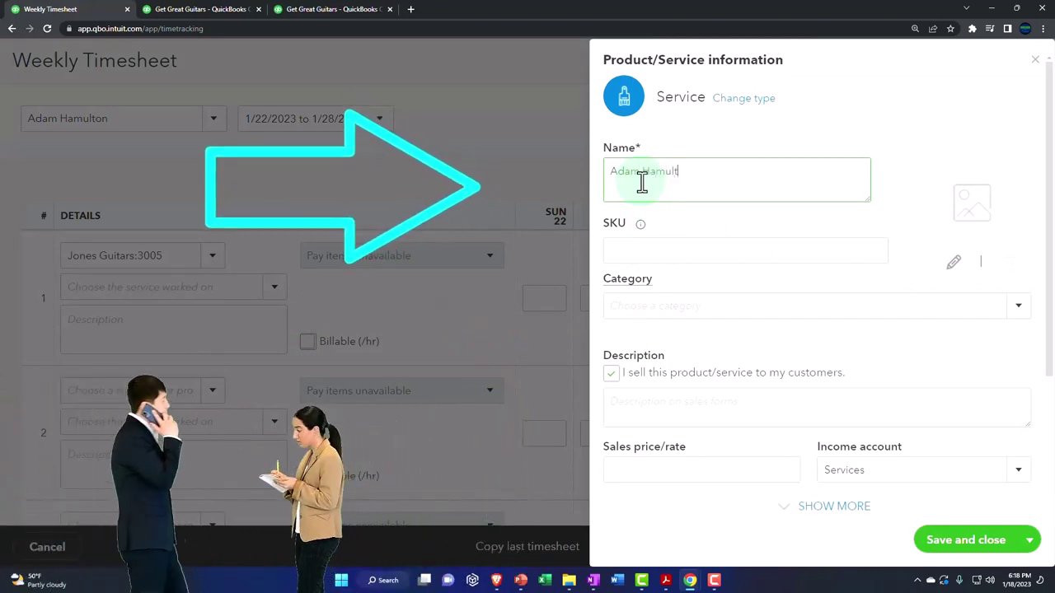
key("shift+Left")
key("shift+Left")
key("shift+Left")
key("shift+Left")
key("shift+Left")
key("shift+Left")
key("shift+Left")
key("shift+Left")
key("shift+Left")
key("shift+Left")
key("shift+Left")
key("shift+Left")
key("shift+Left")
key("shift+Left")
key("shift+Left")
key("shift+Left")
key("shift+Left")
key("shift+Left")
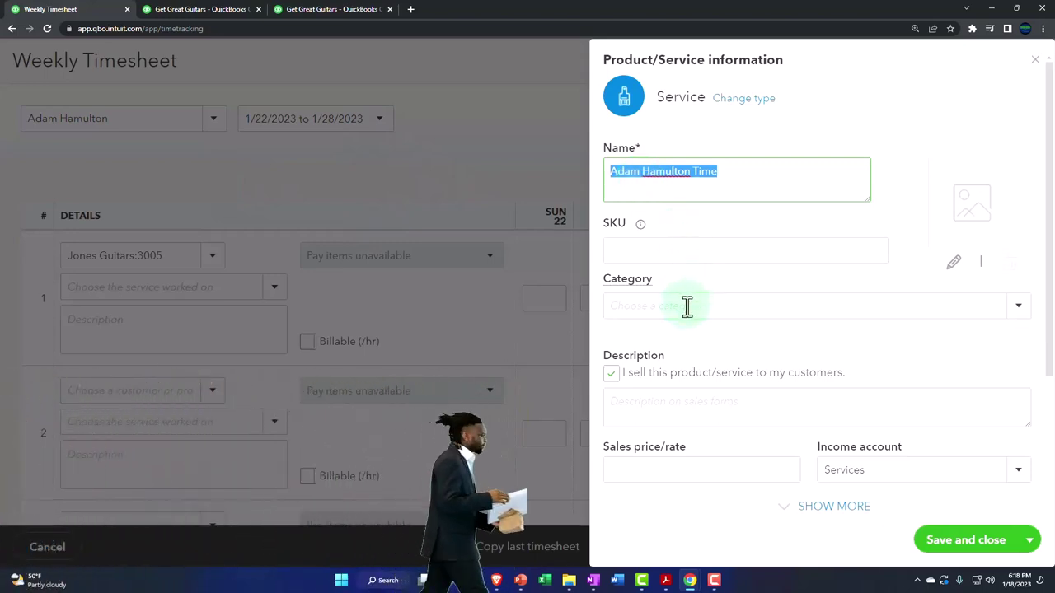
left_click(1019, 310)
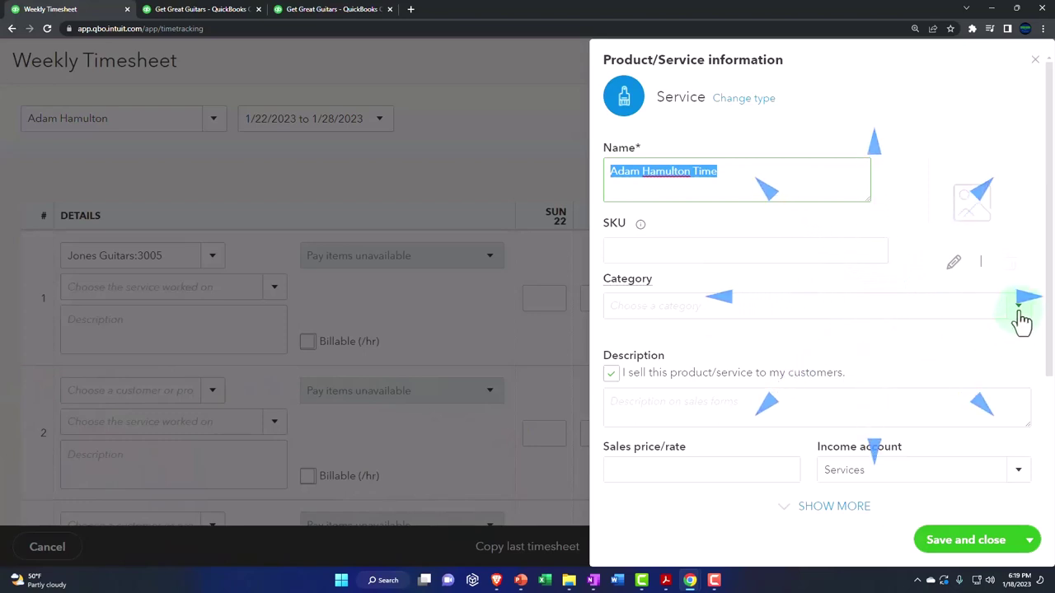
scroll(865, 351, "down", 1)
left_click(711, 346)
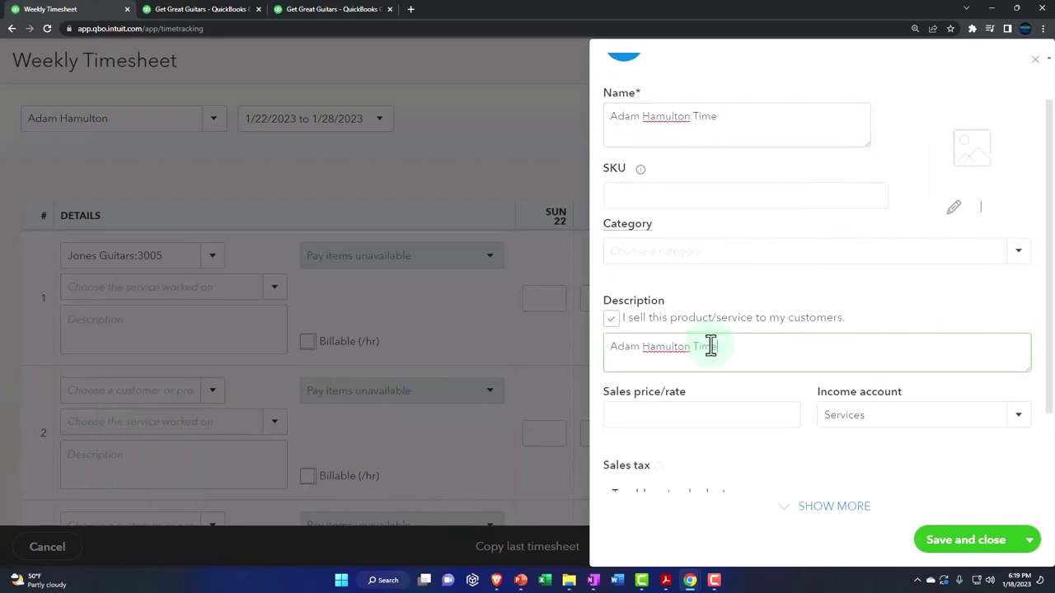
scroll(709, 345, "down", 2)
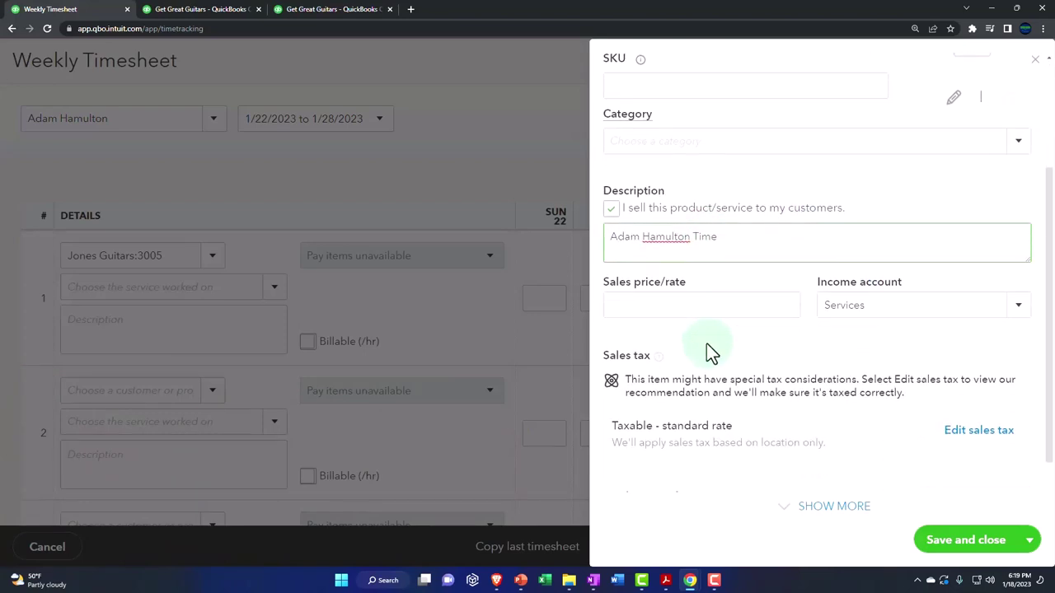
Give the service a rate of 100, make it Nontaxable, and save it
left_click(675, 308)
type("100")
key("Tab")
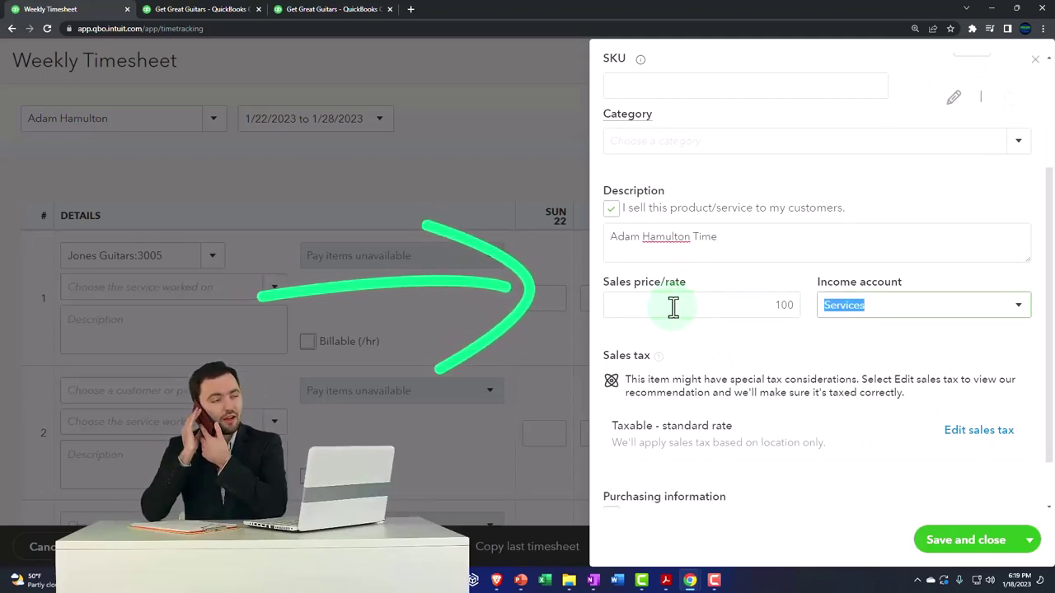
scroll(673, 306, "down", 1)
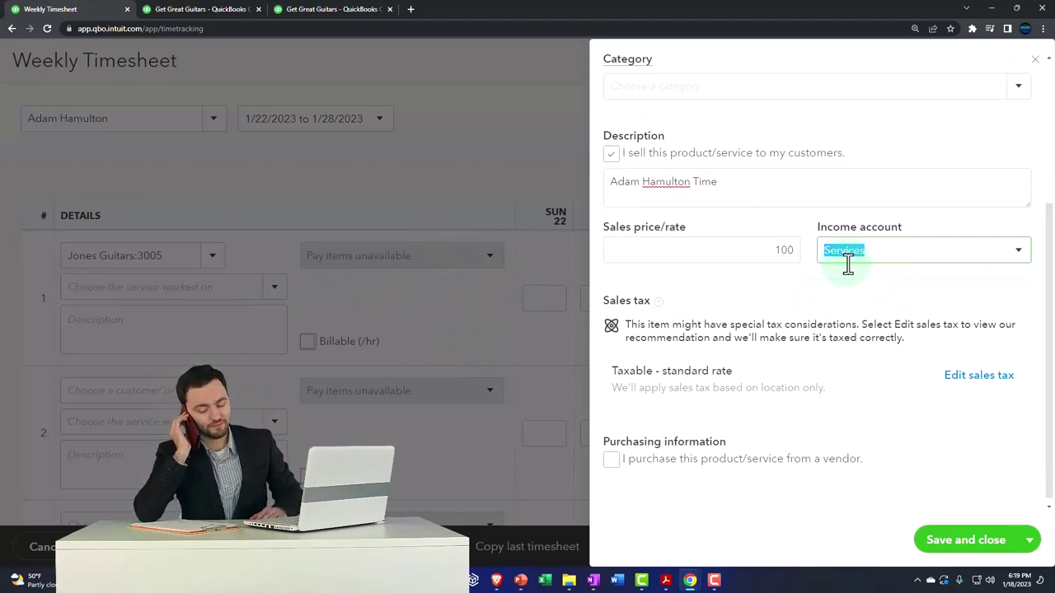
left_click(973, 380)
scroll(872, 375, "down", 3)
scroll(872, 375, "down", 5)
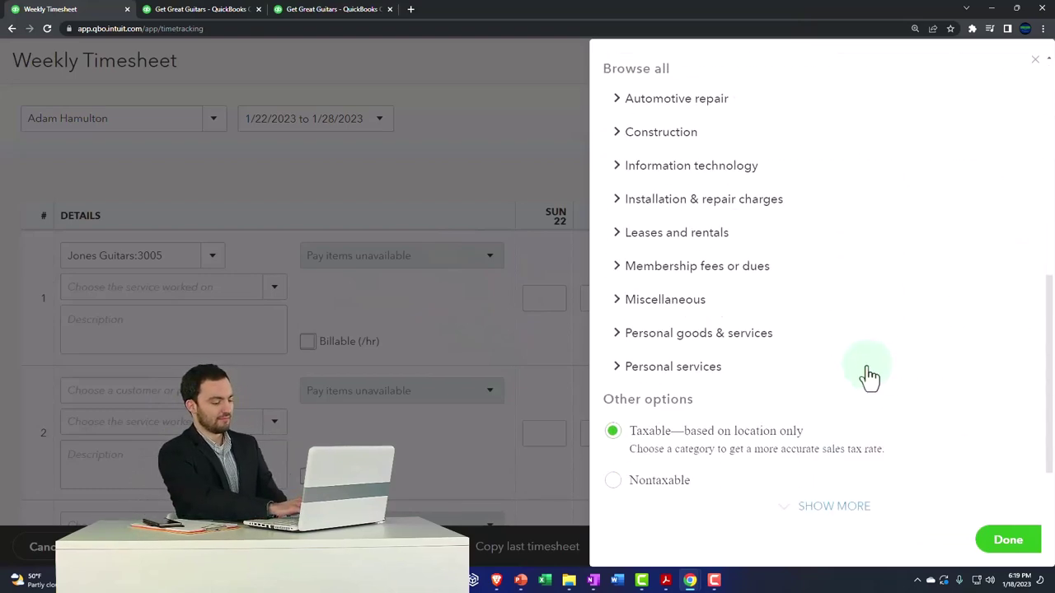
left_click(657, 419)
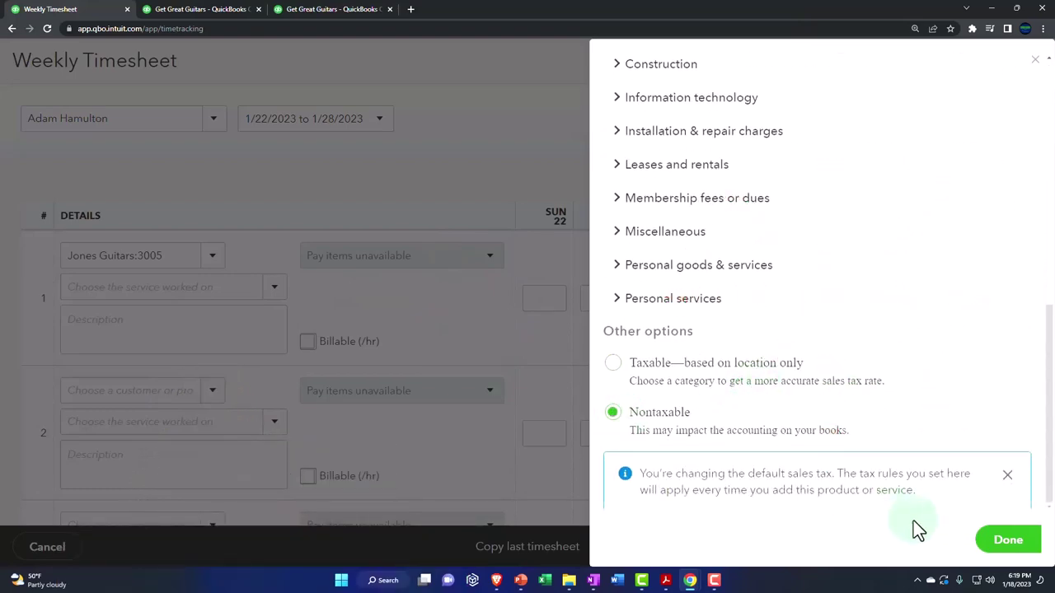
left_click(1017, 545)
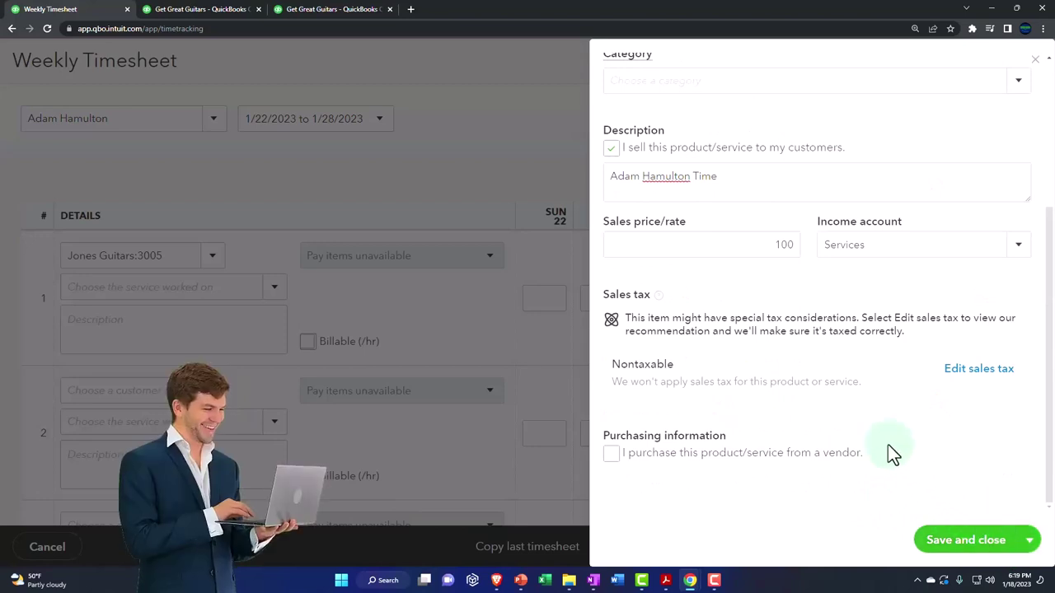
left_click(954, 544)
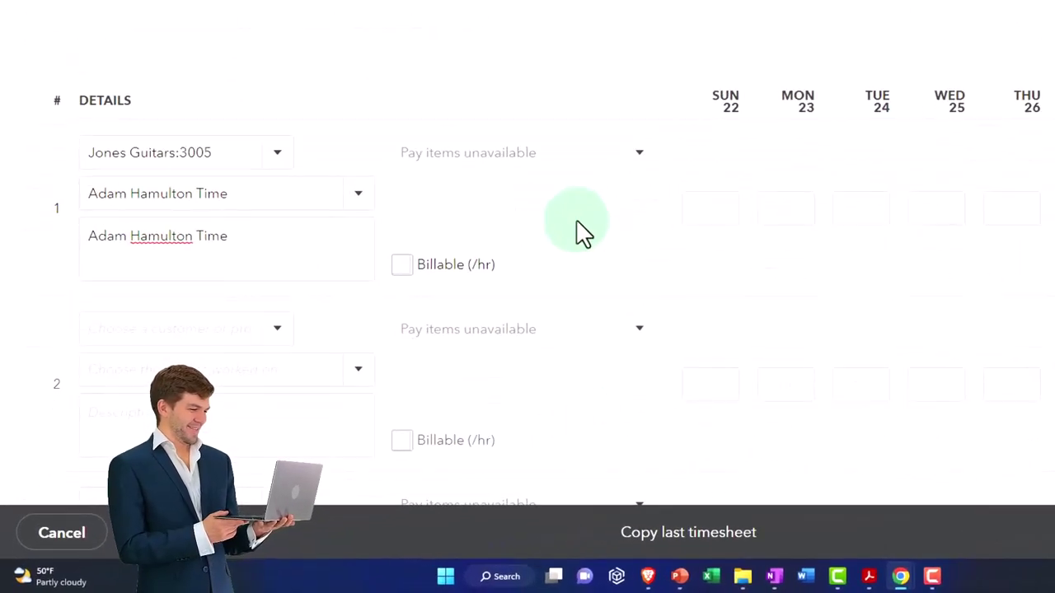
Mark row 1 billable and log 8 hours on Friday 27
left_click(401, 266)
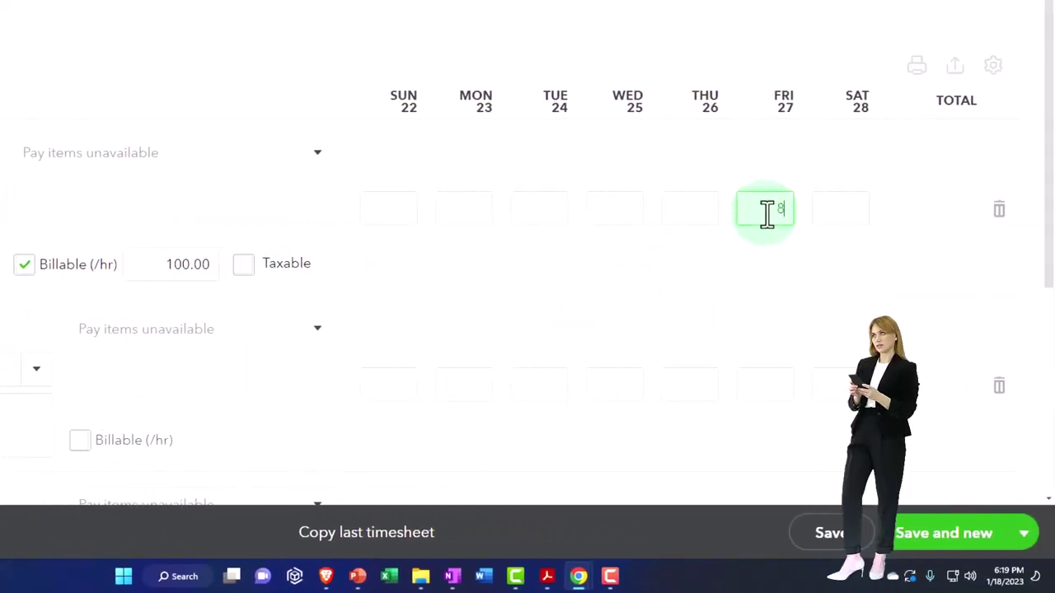
key("Tab")
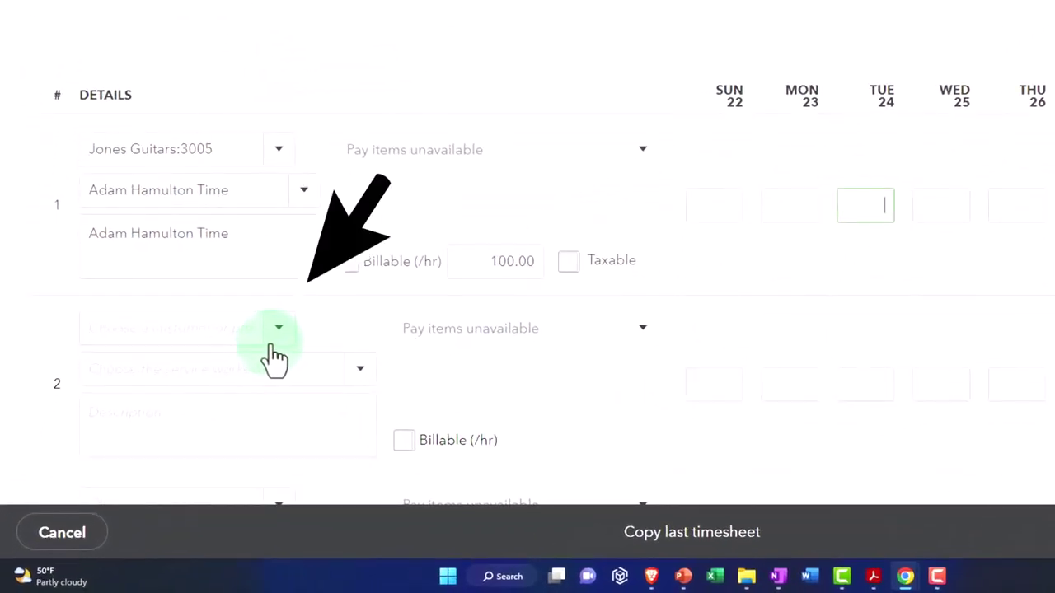
Set row 2's customer to Sam The Guitar Man's Project 2
left_click(278, 334)
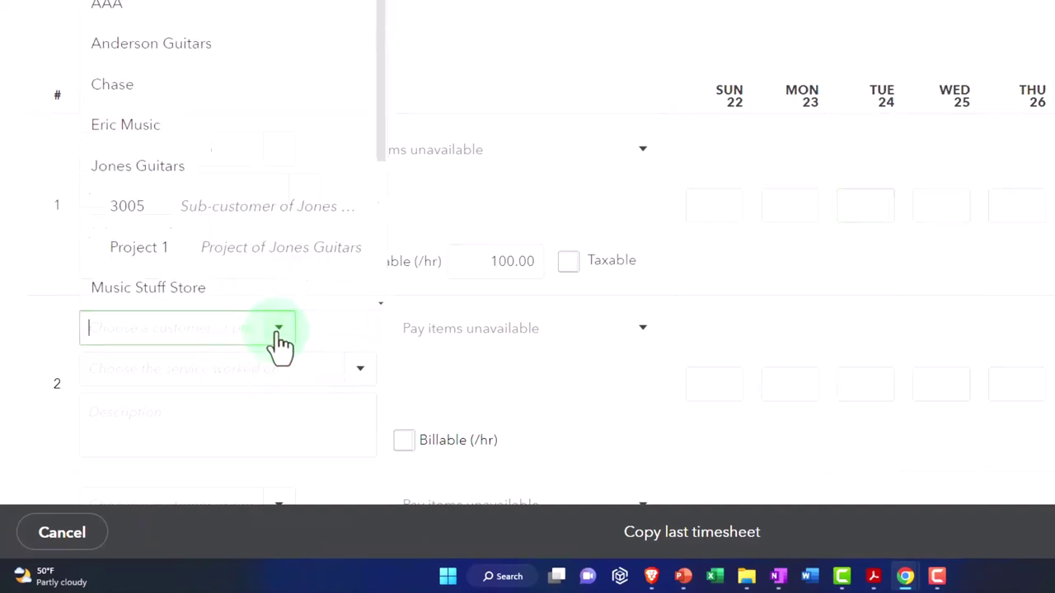
scroll(275, 241, "down", 3)
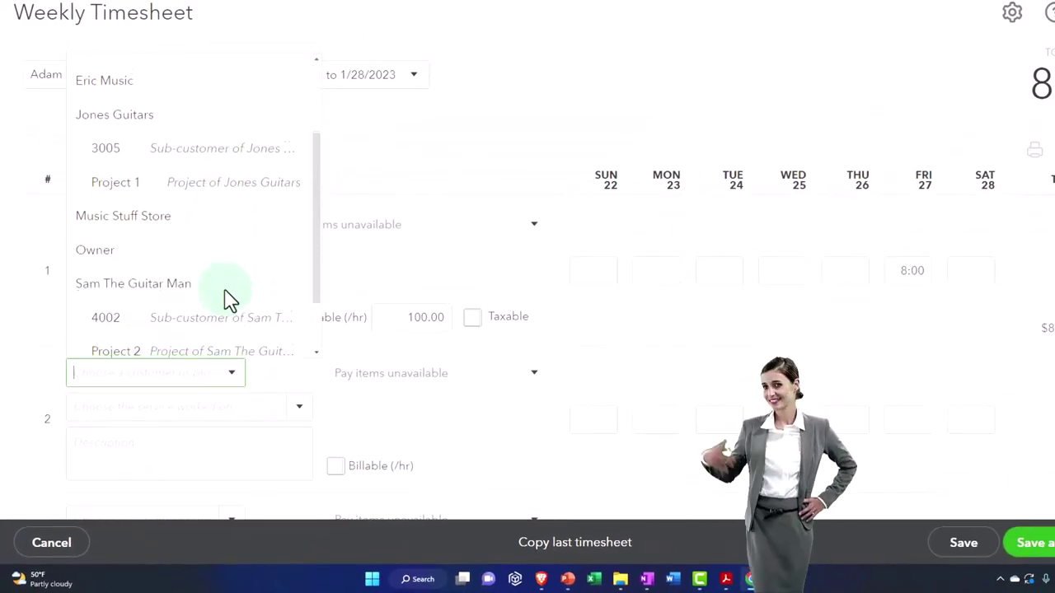
scroll(229, 298, "down", 2)
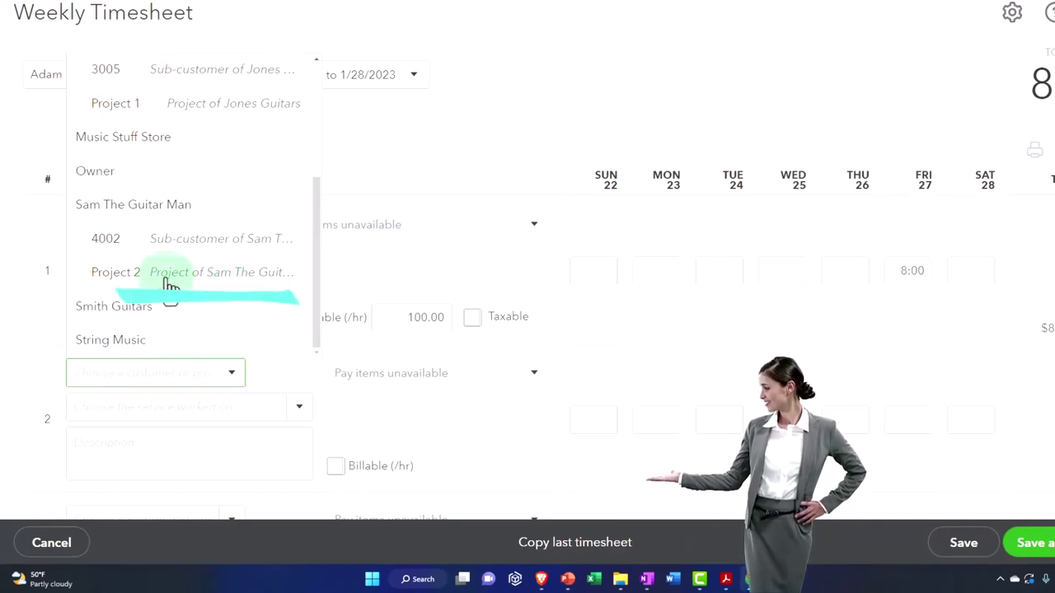
scroll(161, 264, "up", 1)
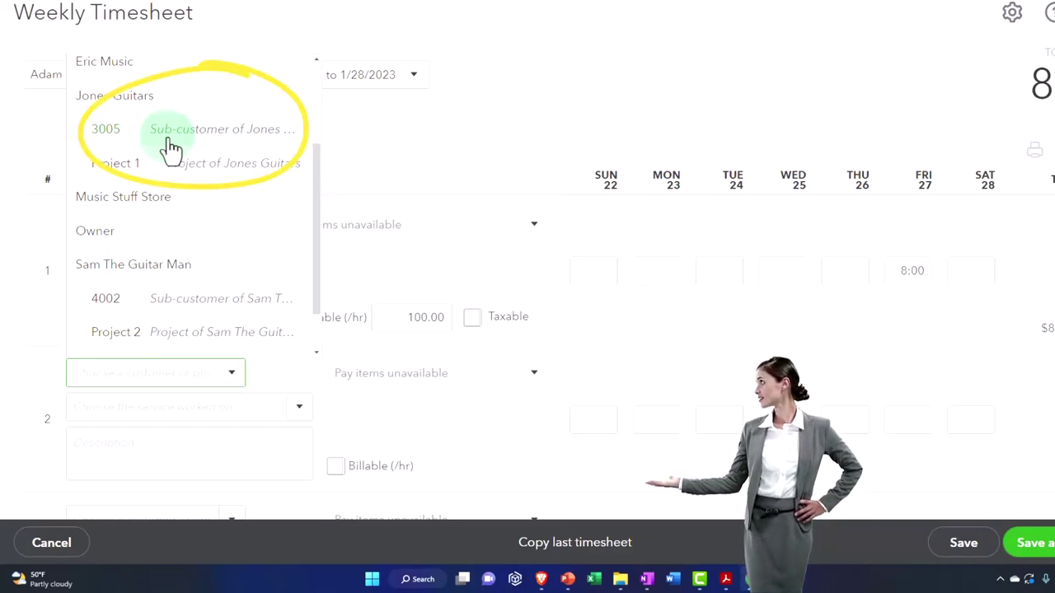
scroll(171, 149, "down", 1)
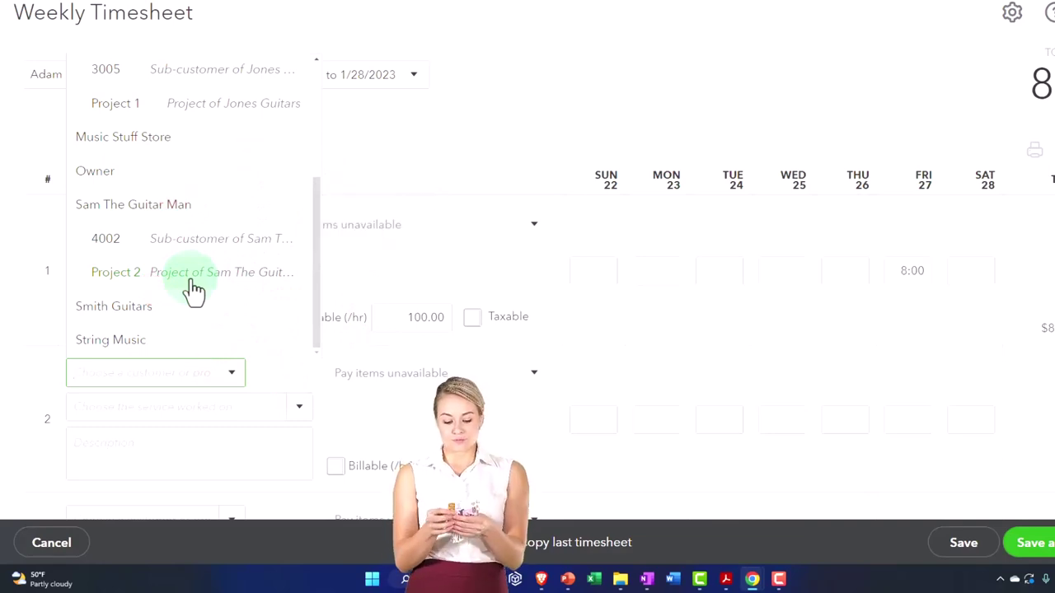
left_click(193, 288)
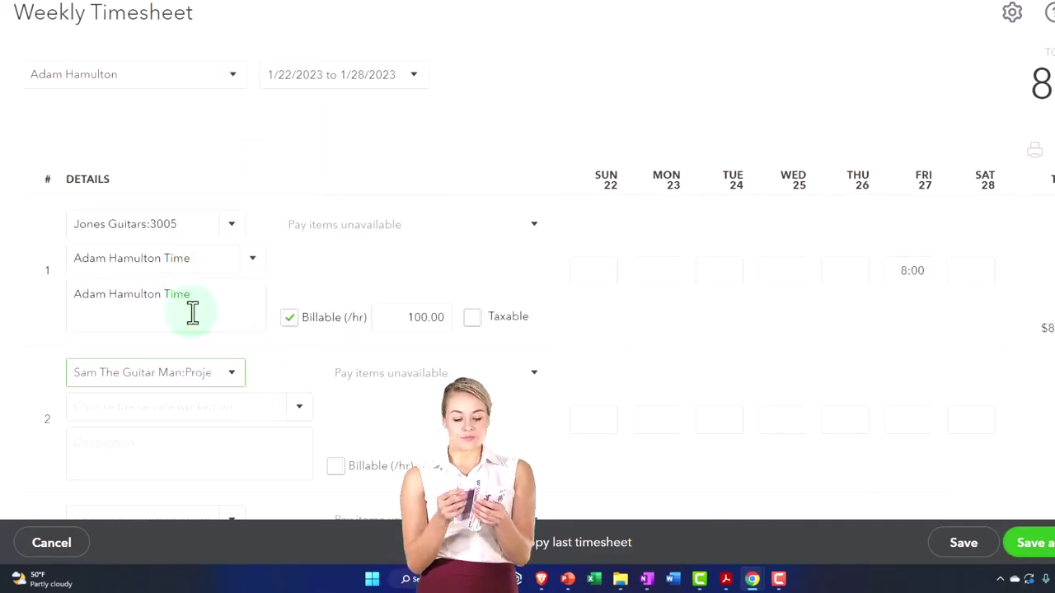
left_click(87, 402)
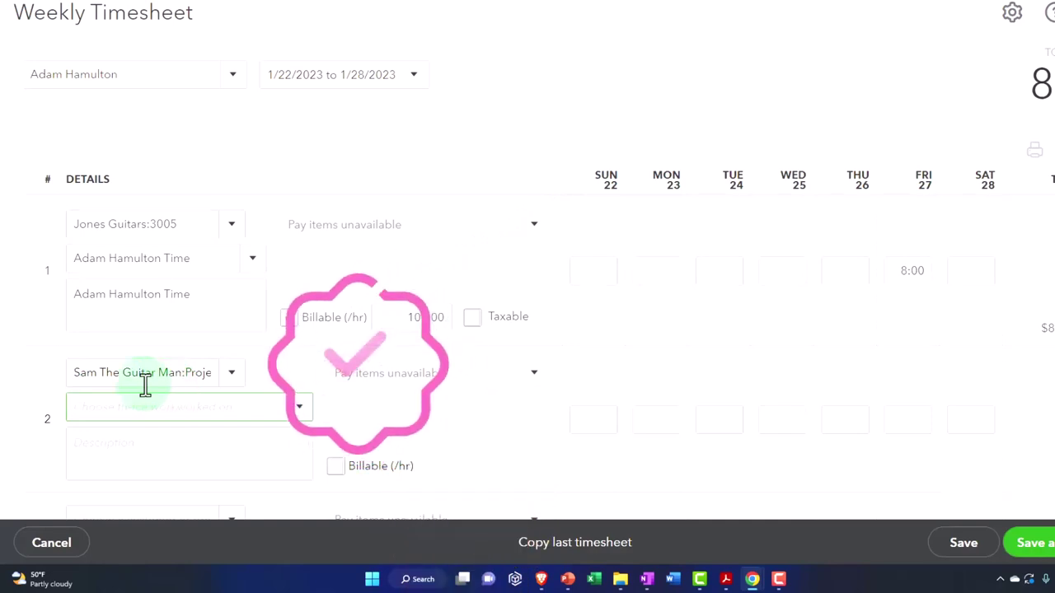
scroll(36, 379, "down", 1)
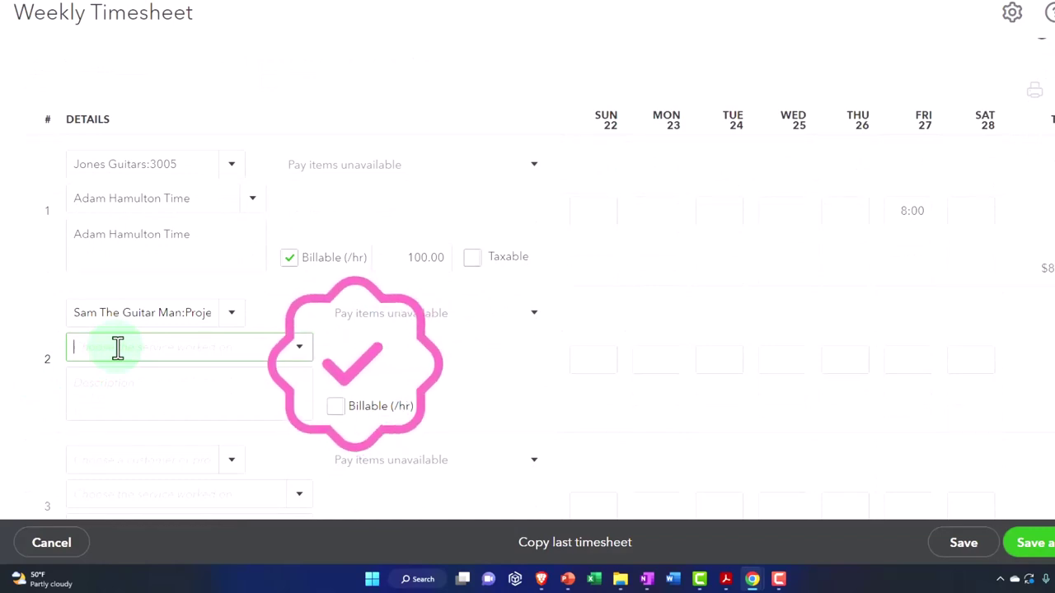
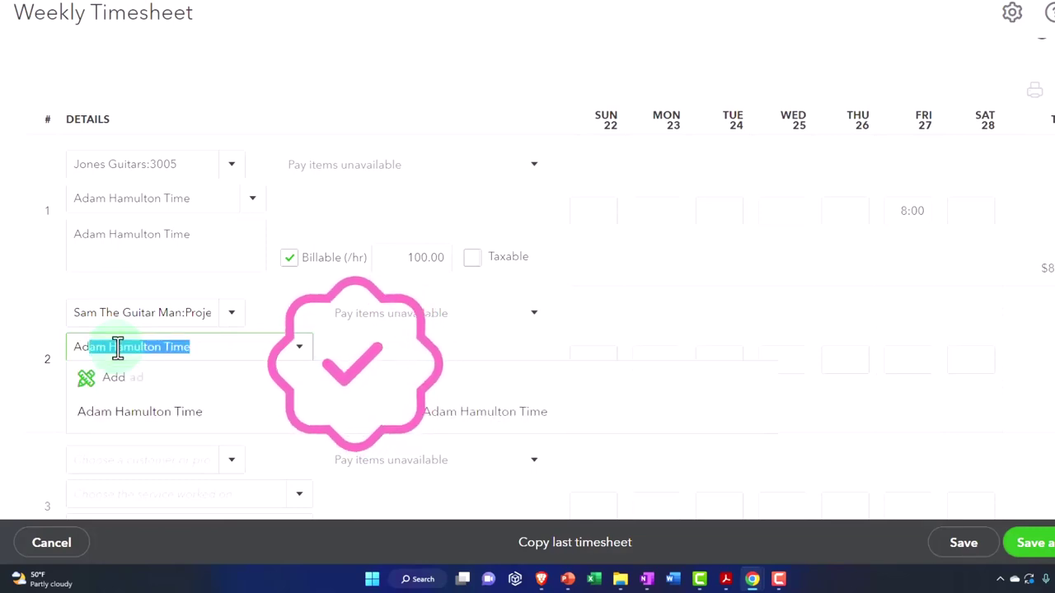
Give row 2 the employee's time service, mark it billable, and enter 8 hours on Saturday 28
left_click(146, 412)
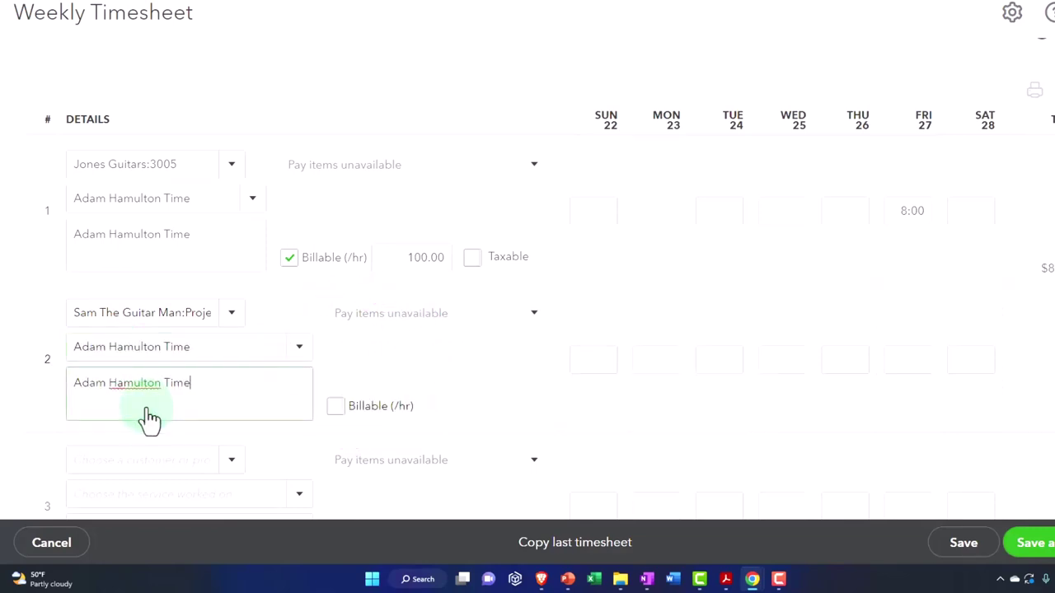
left_click(344, 416)
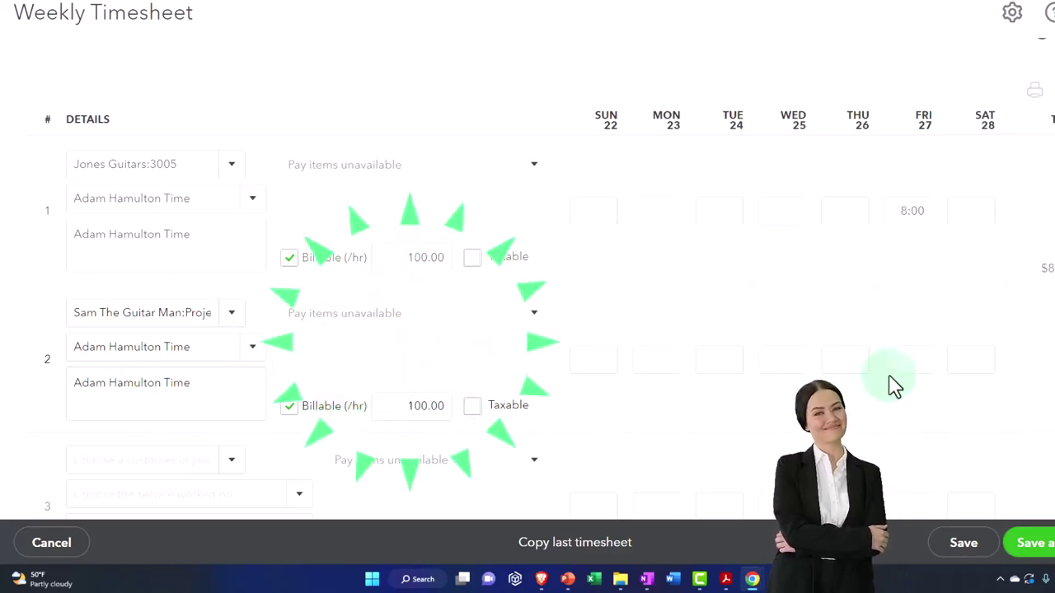
left_click(973, 359)
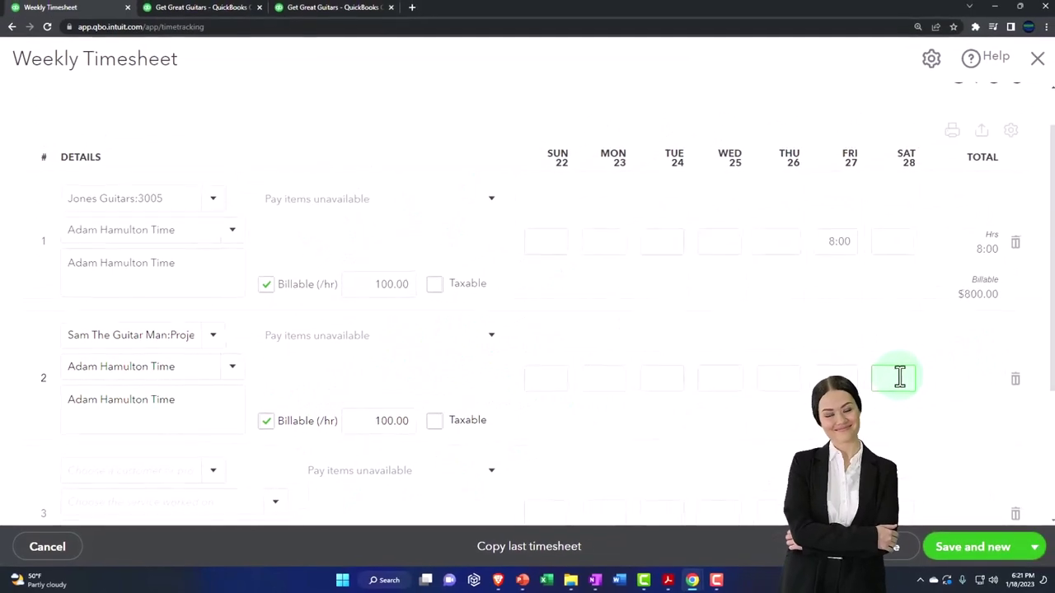
type("8:00")
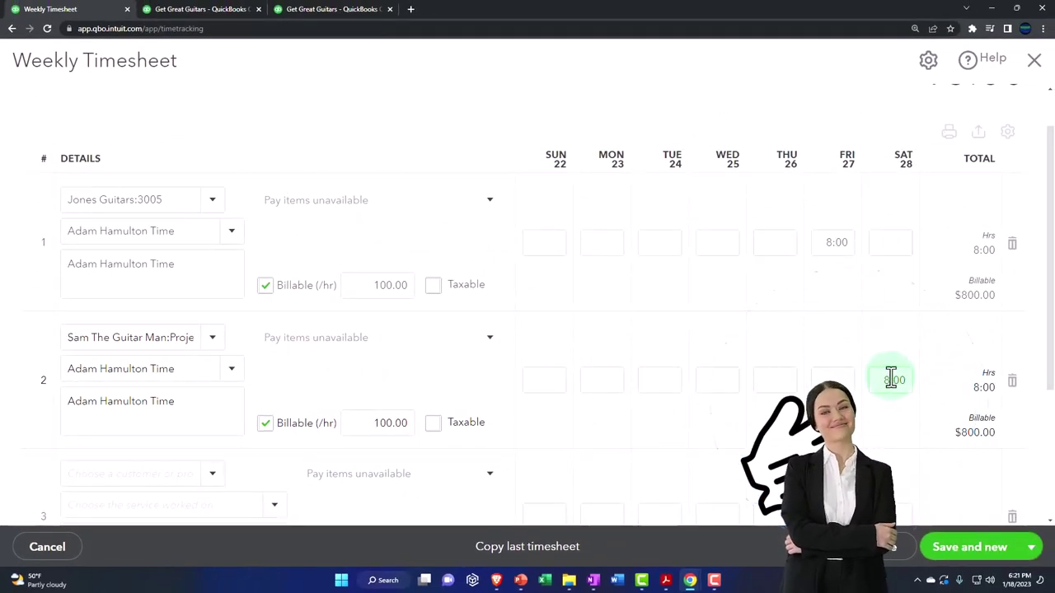
scroll(881, 380, "down", 1)
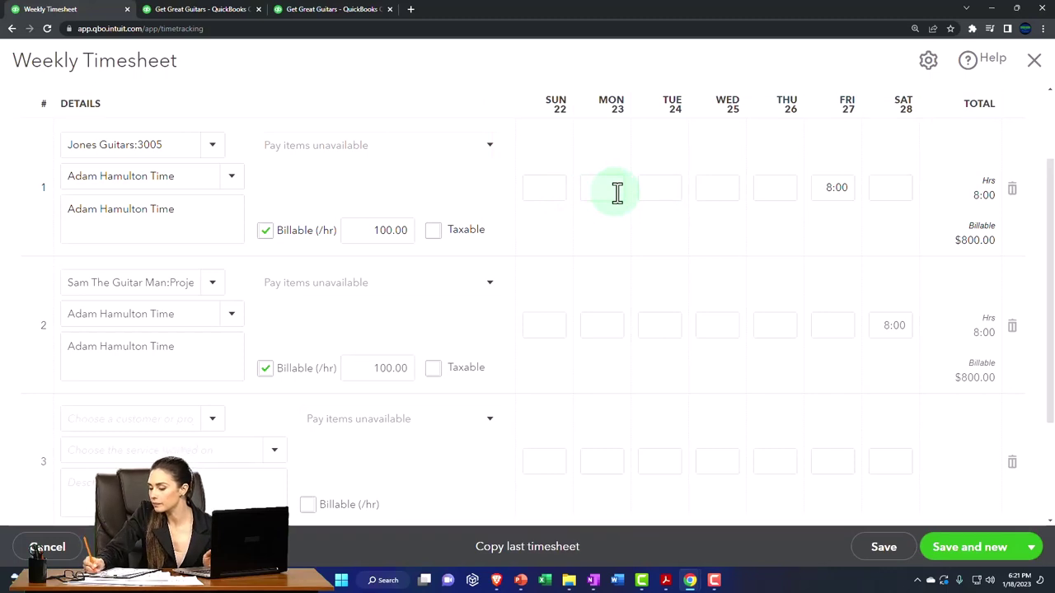
Expand the Save and new menu to reveal the Save and close option
left_click(568, 216)
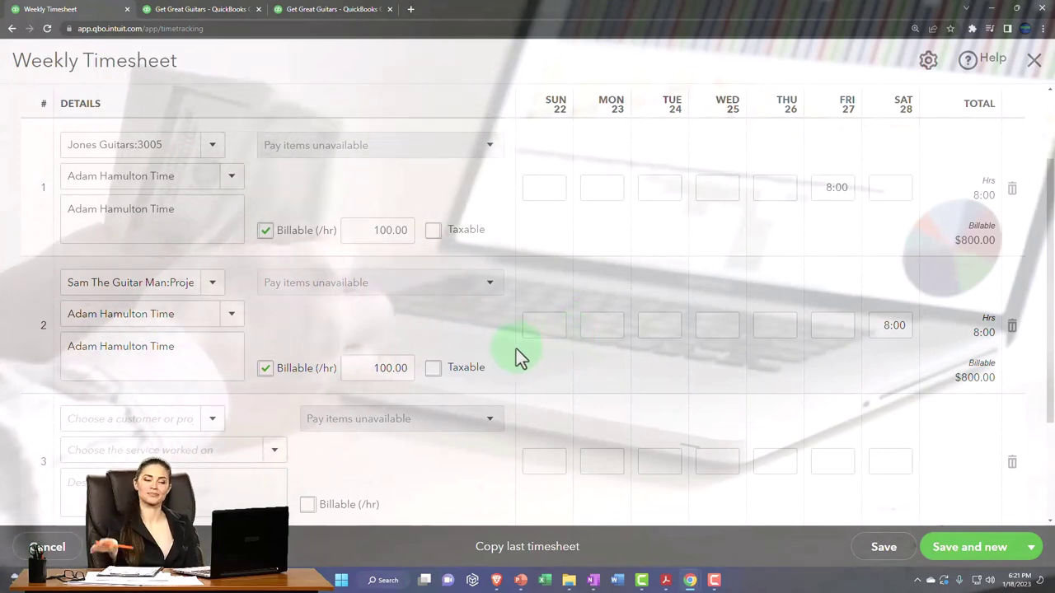
left_click(262, 227)
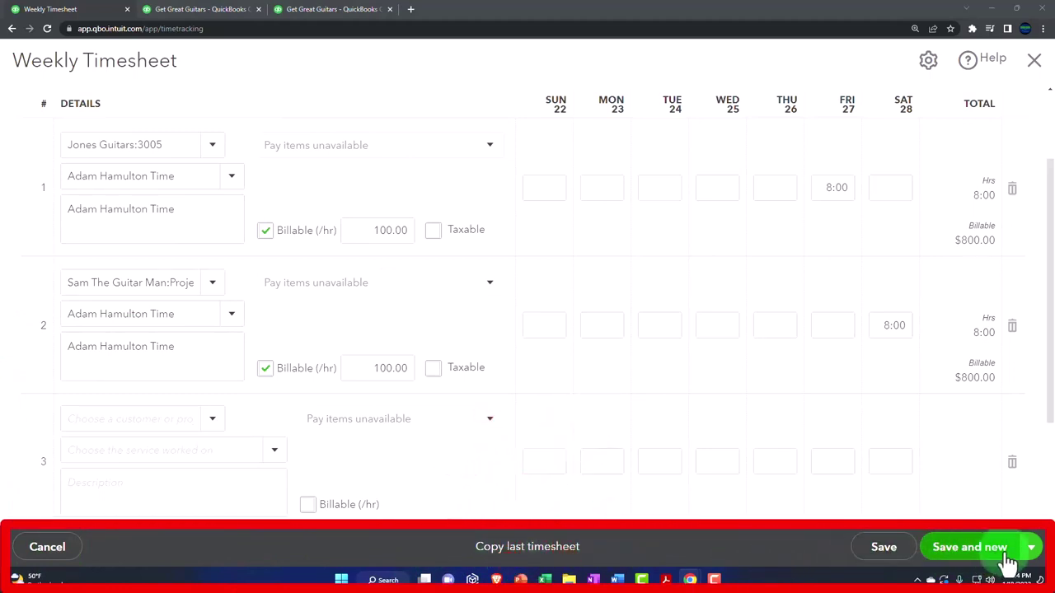
left_click(1031, 549)
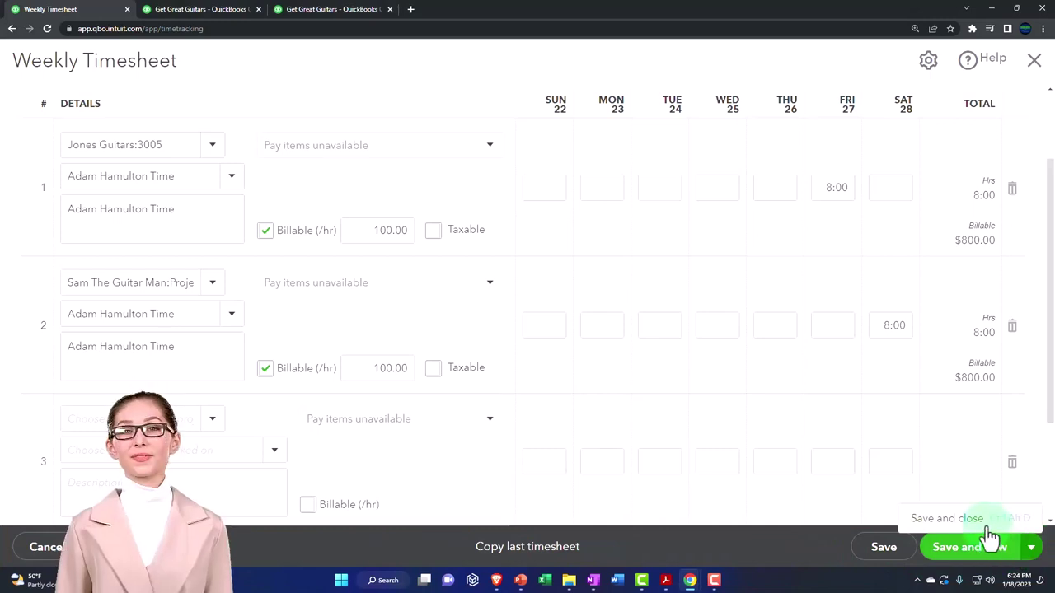